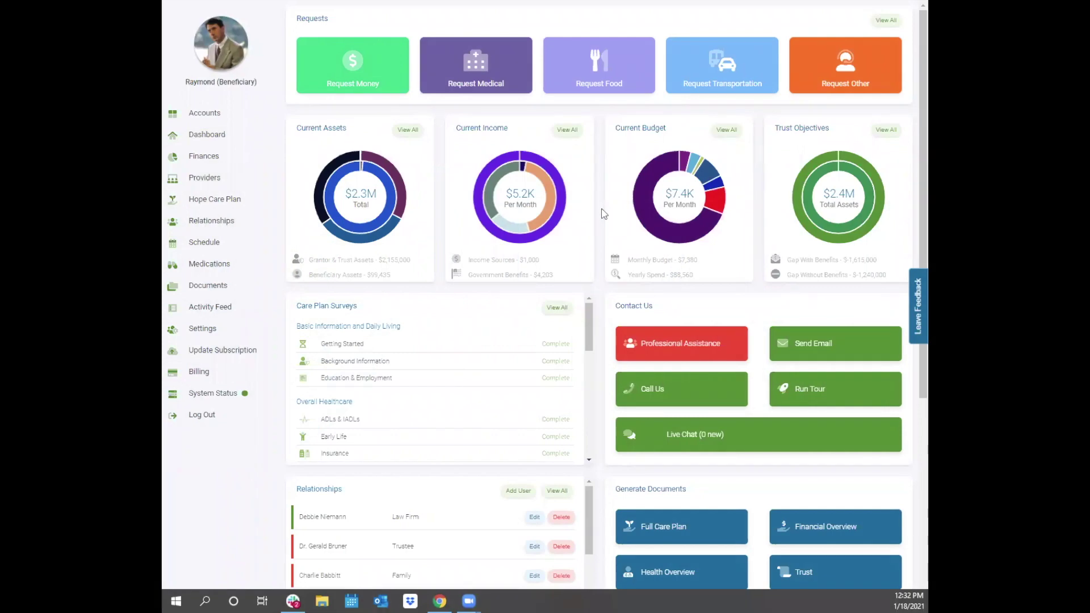
Open the Weekly Schedule page from the sidebar to see each day's events
click(216, 242)
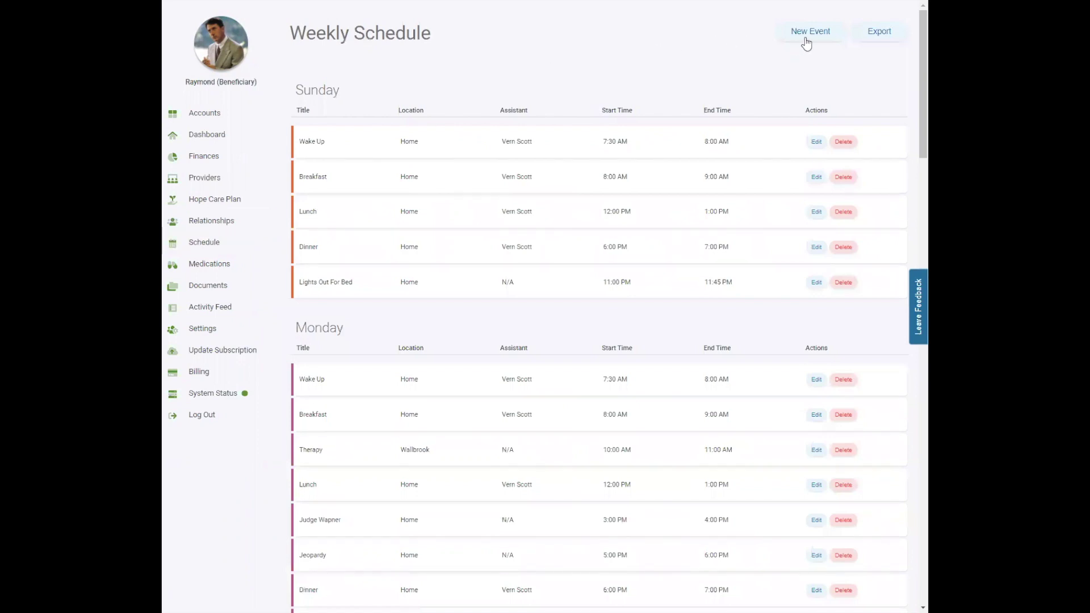
Start a new Weekly event with Bingo created as its title
click(806, 35)
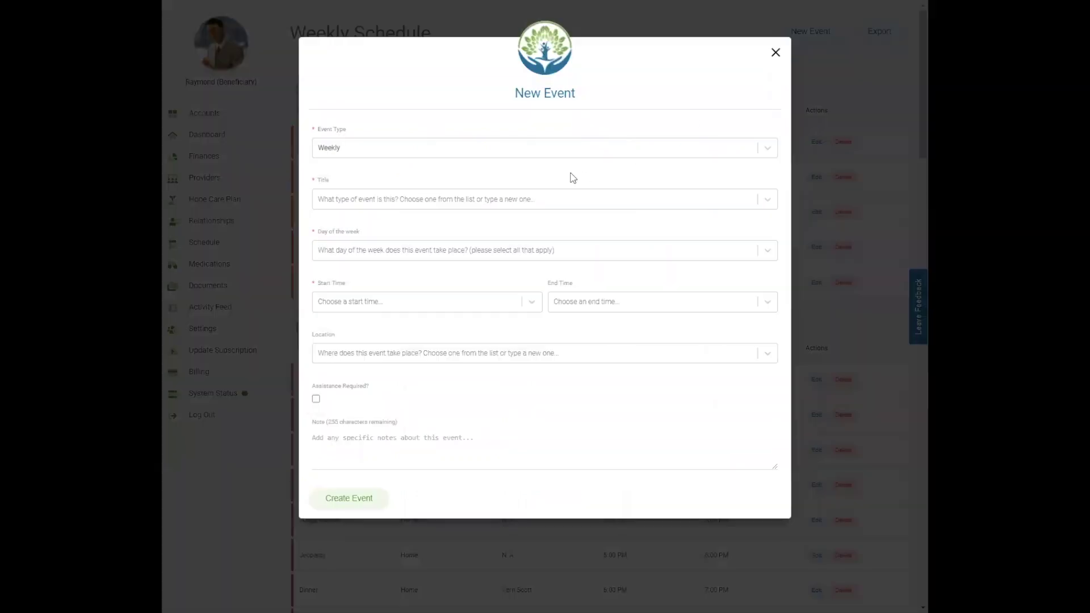
click(560, 155)
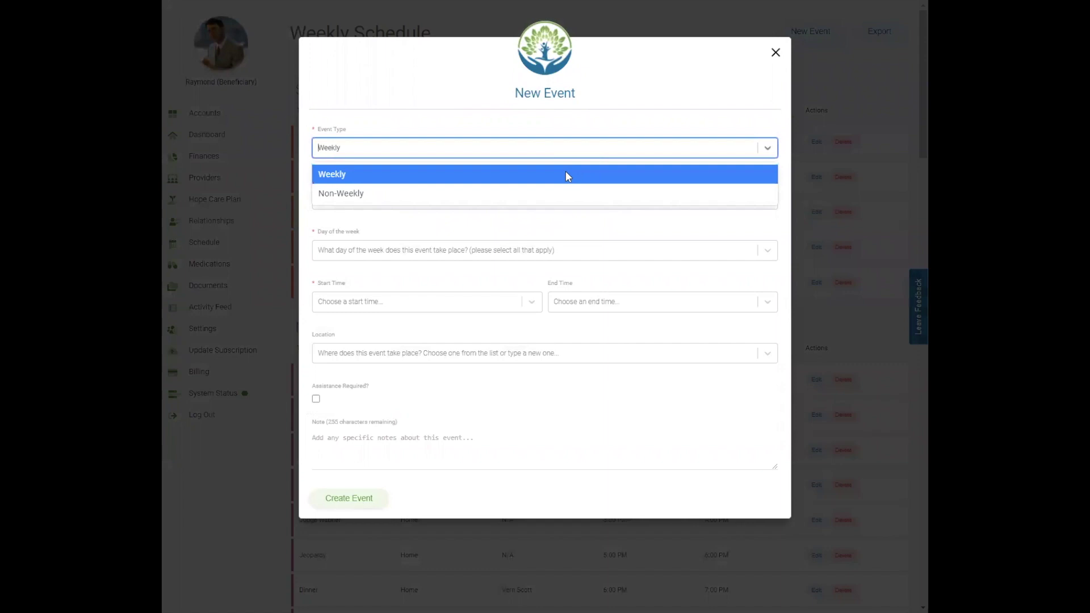
click(566, 174)
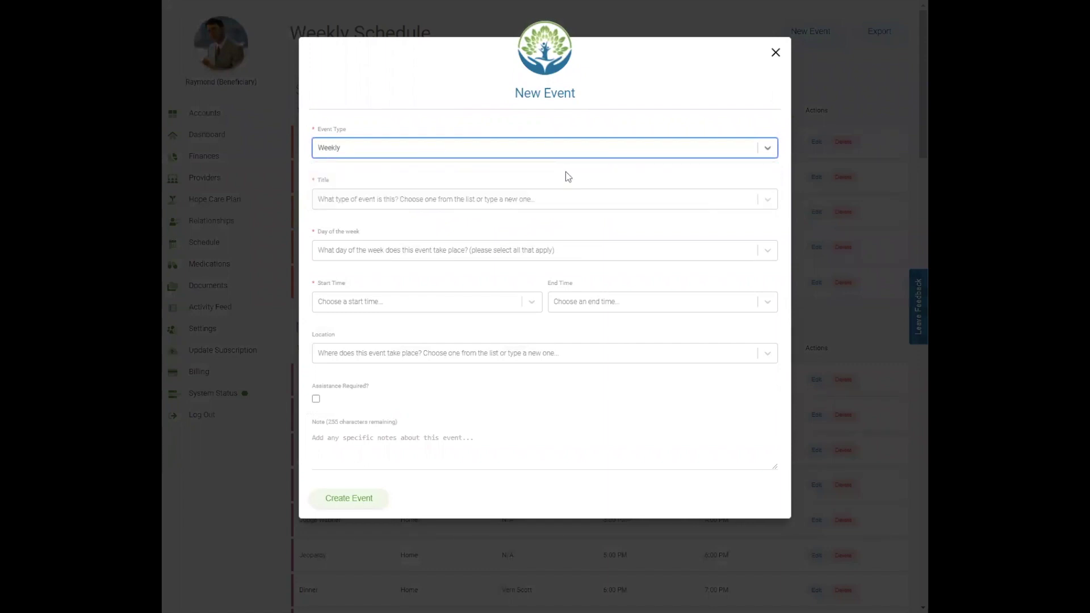
click(525, 199)
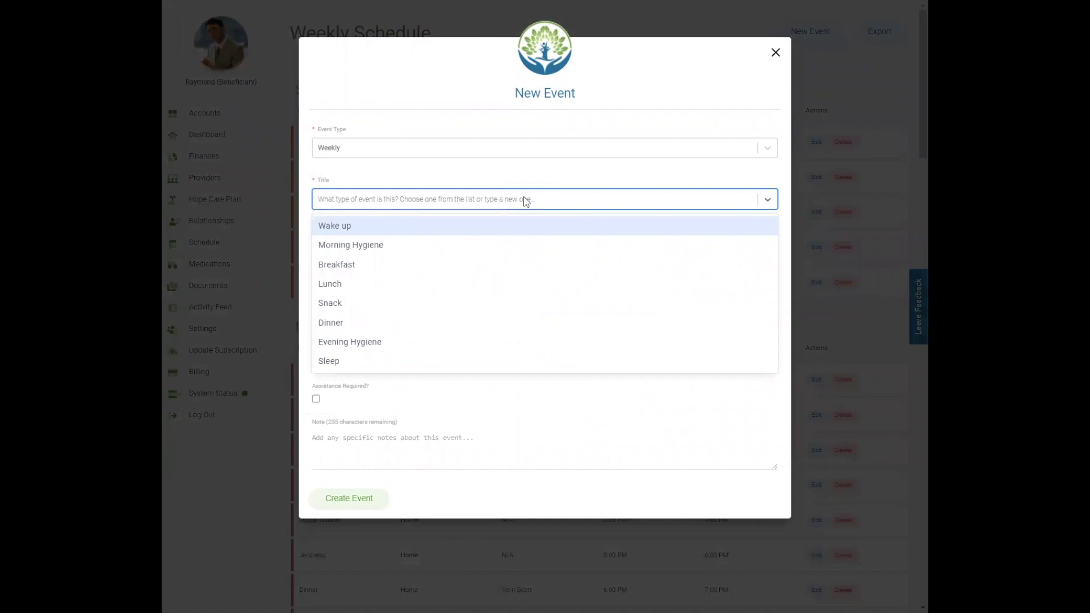
text(Bingo)
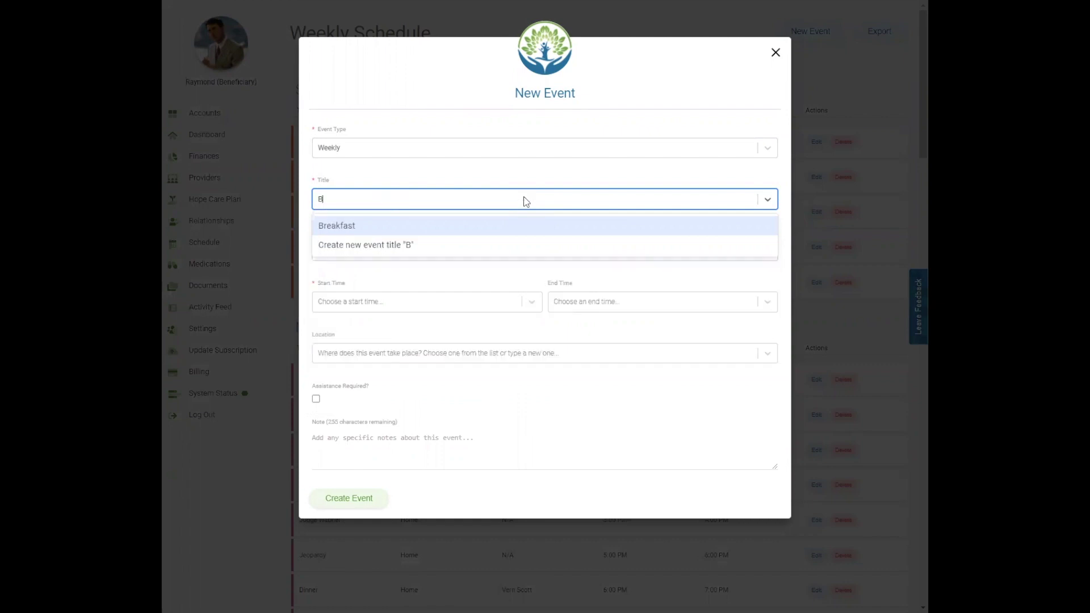
click(504, 226)
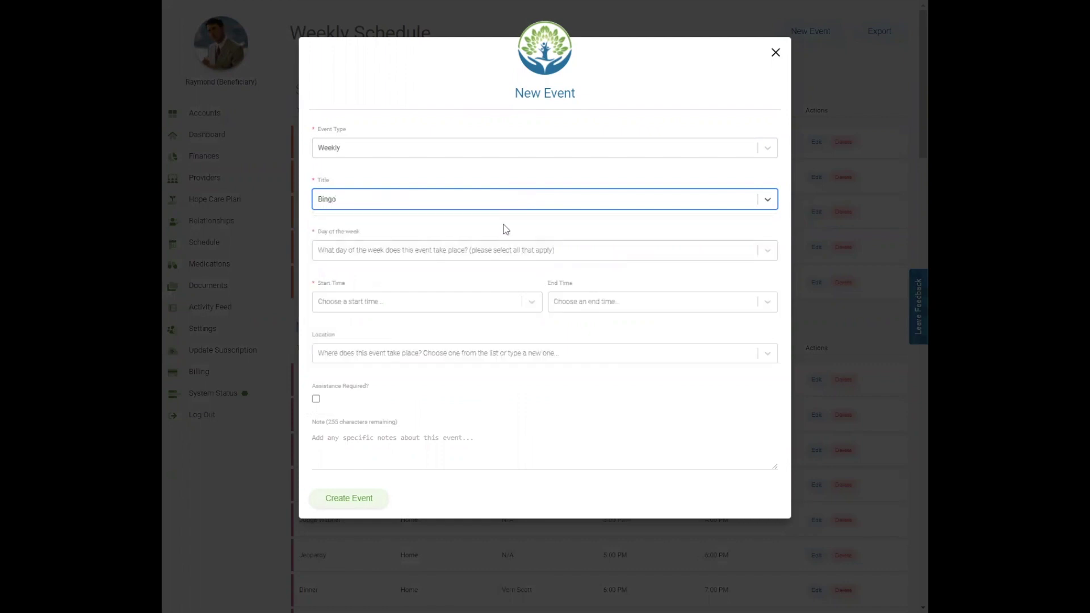
Schedule Bingo for Wednesday at 1:00 PM and enter Recreation Center as a new location
click(497, 256)
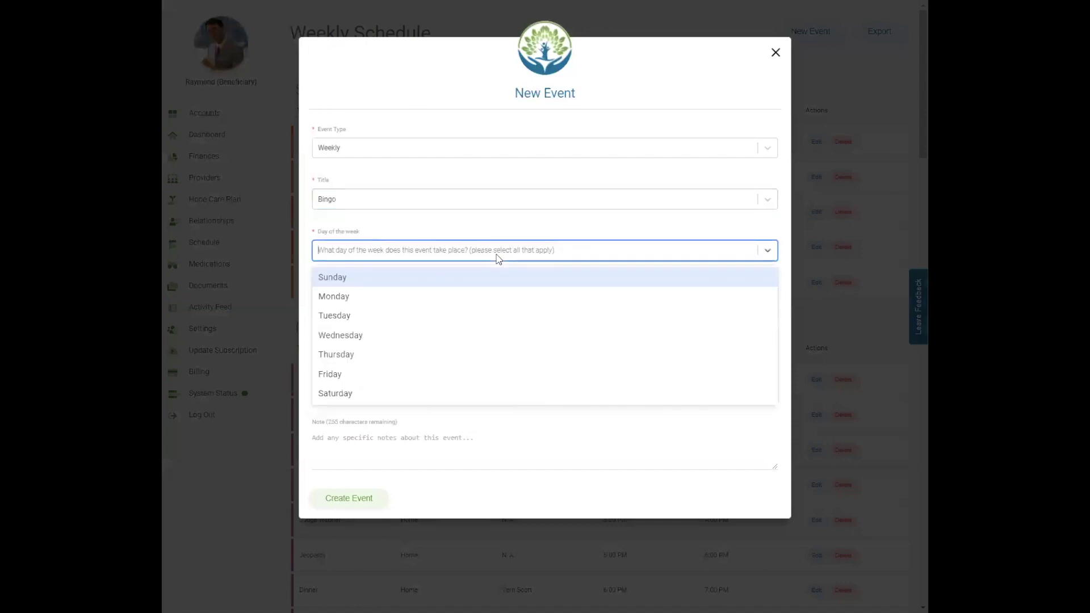
click(348, 336)
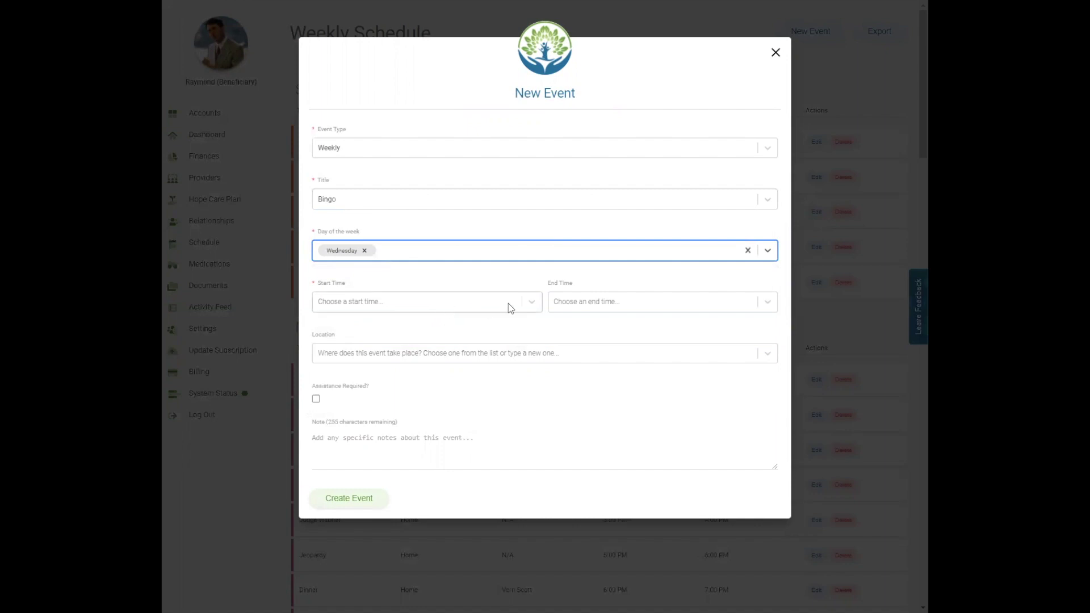
click(532, 302)
scroll(506, 389, down, 1)
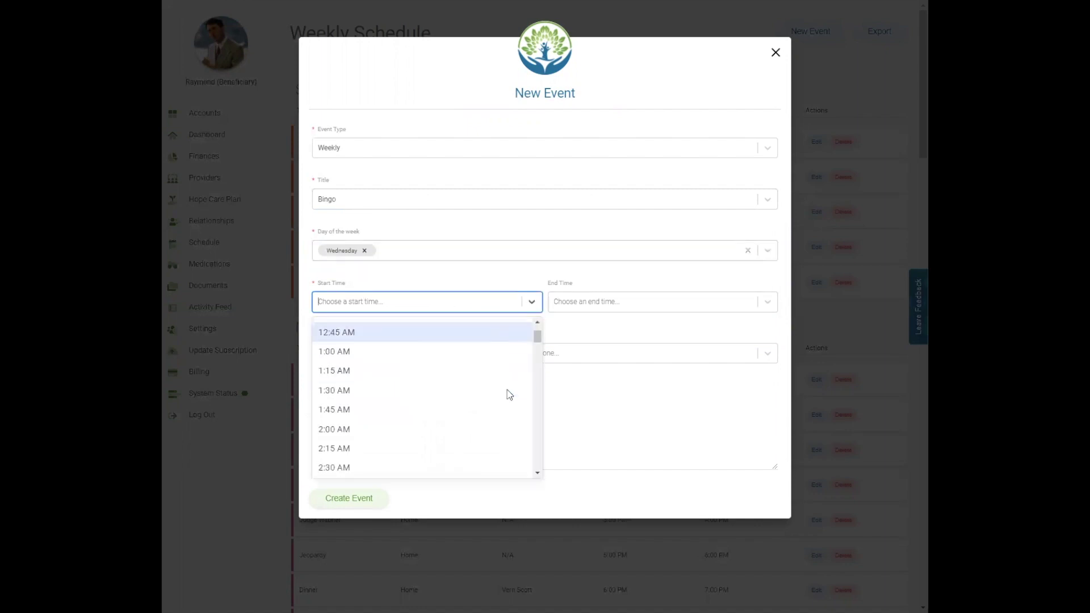
scroll(506, 389, down, 14)
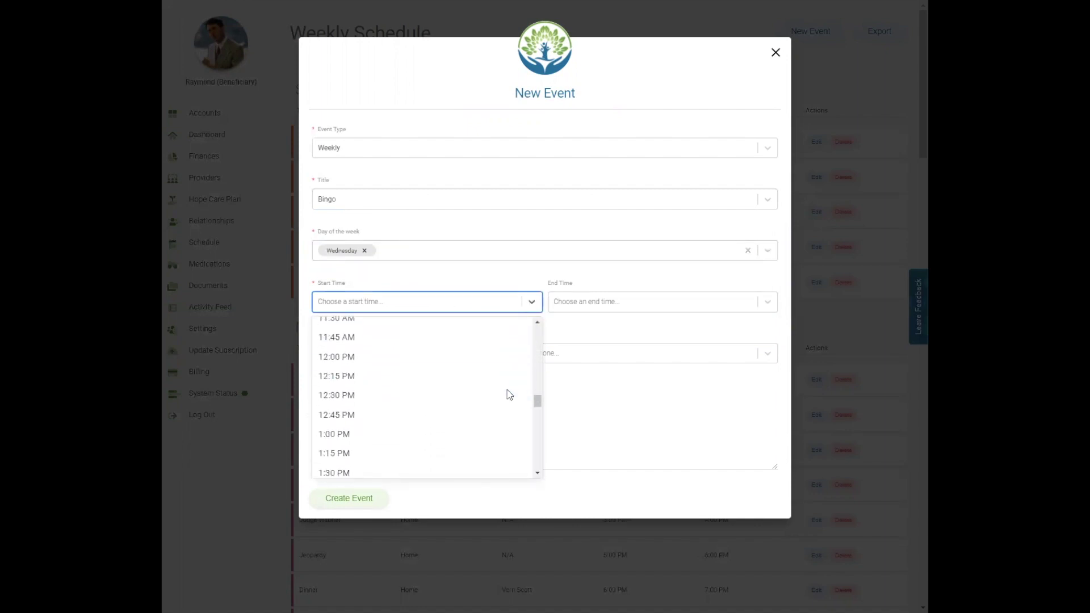
click(340, 434)
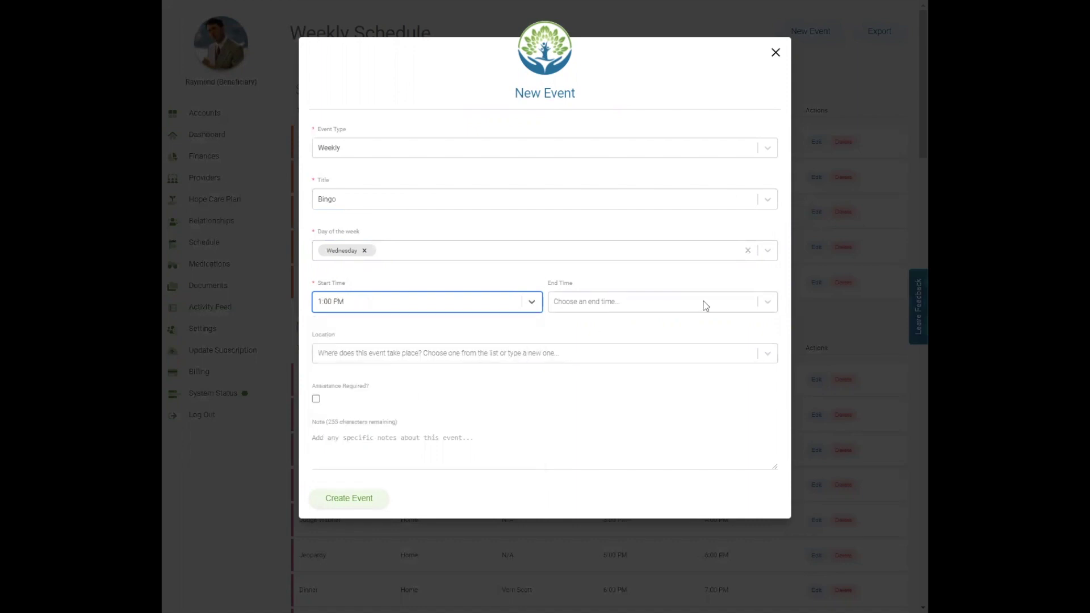
click(552, 358)
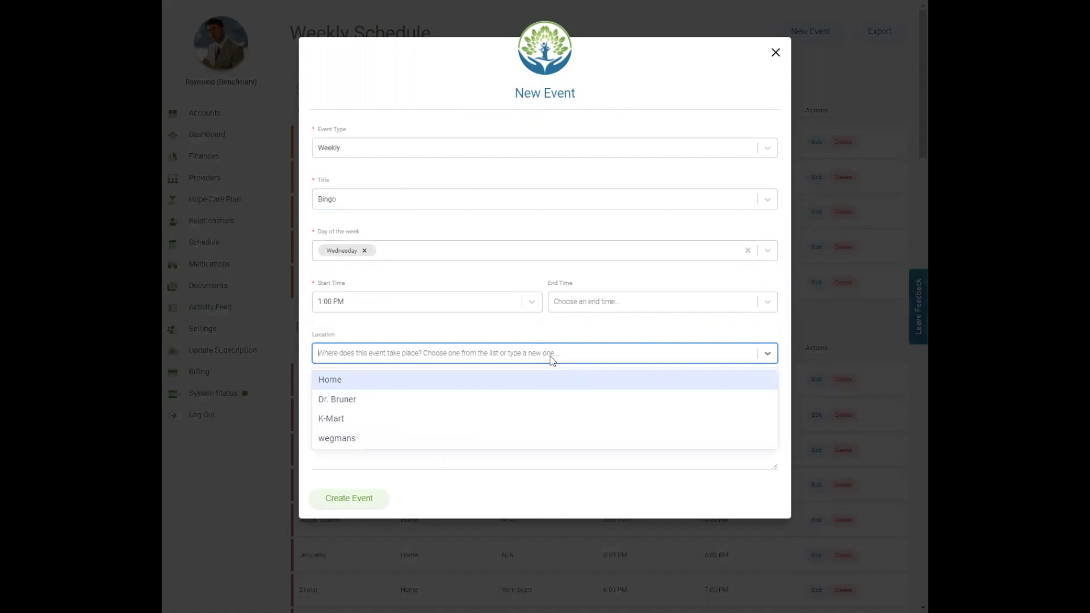
text(Rec)
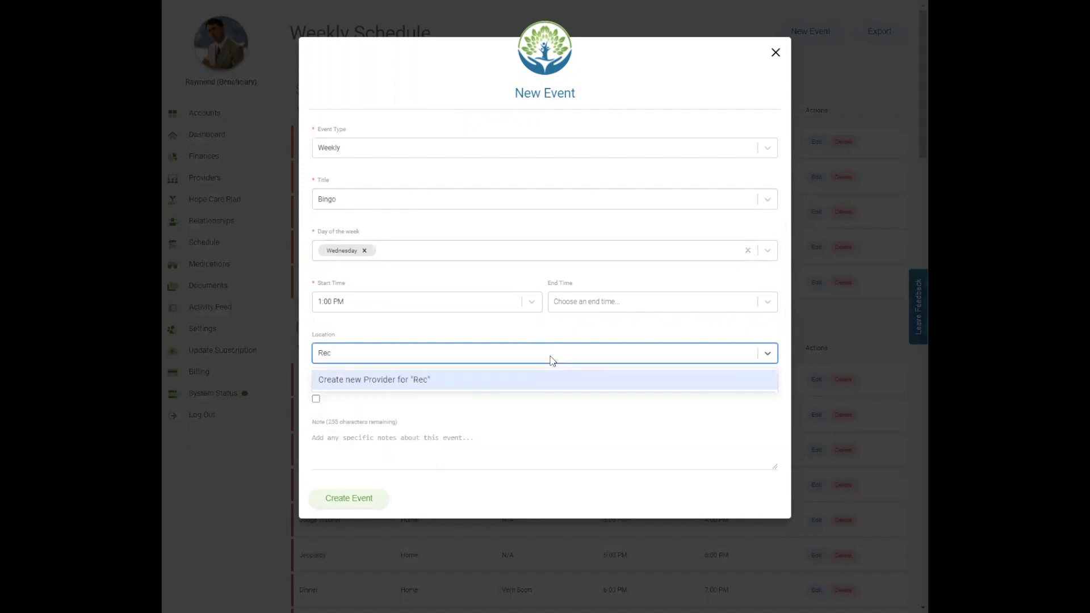
text(reation Center)
click(507, 383)
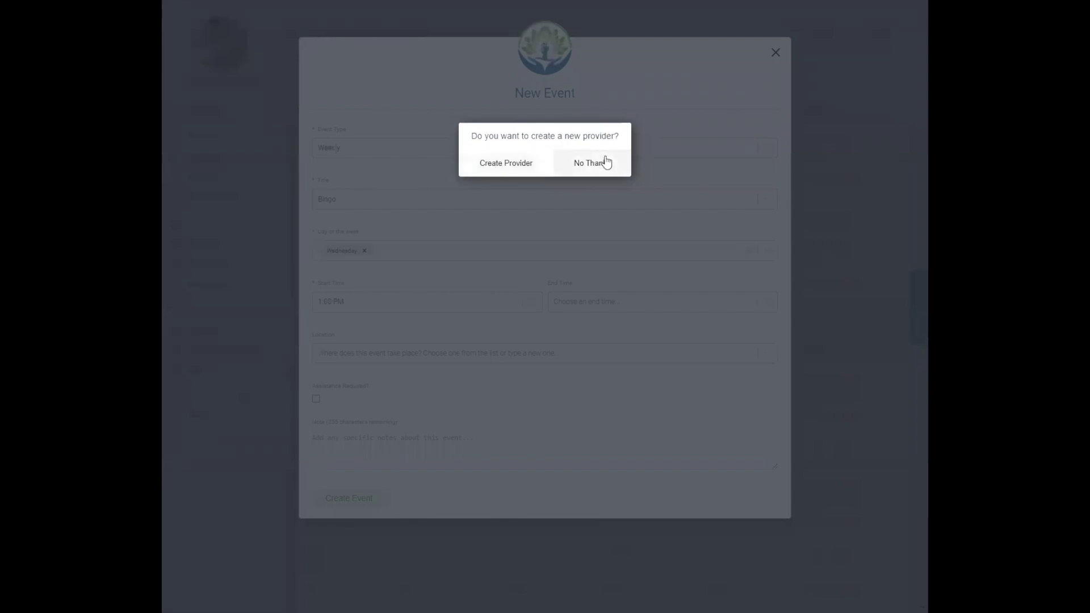
Create the Recreation Center provider as a Service provider with specialty Other
click(506, 164)
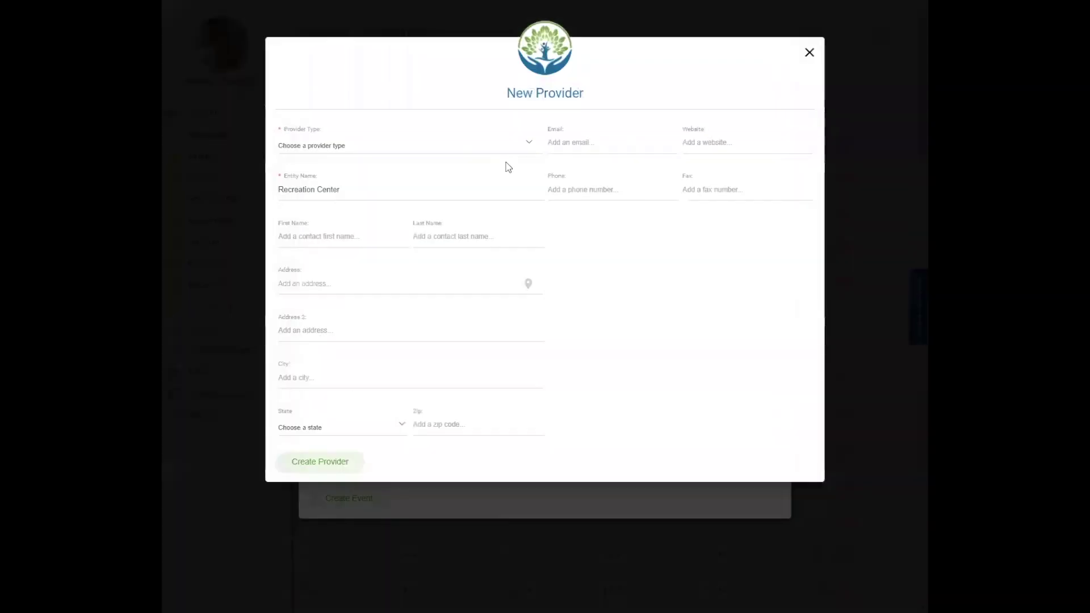
click(399, 152)
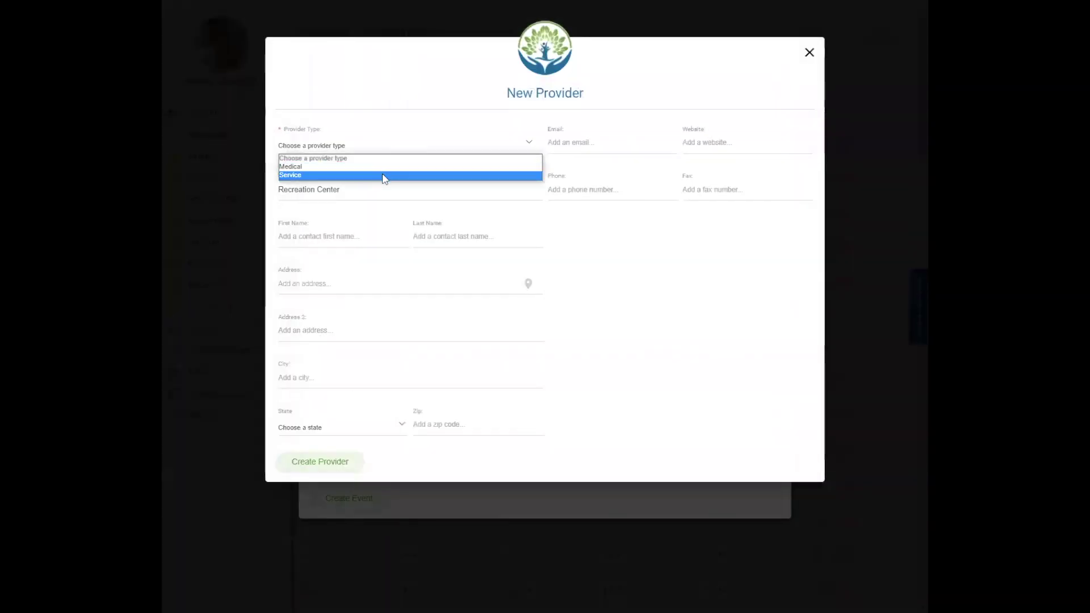
click(382, 174)
click(588, 240)
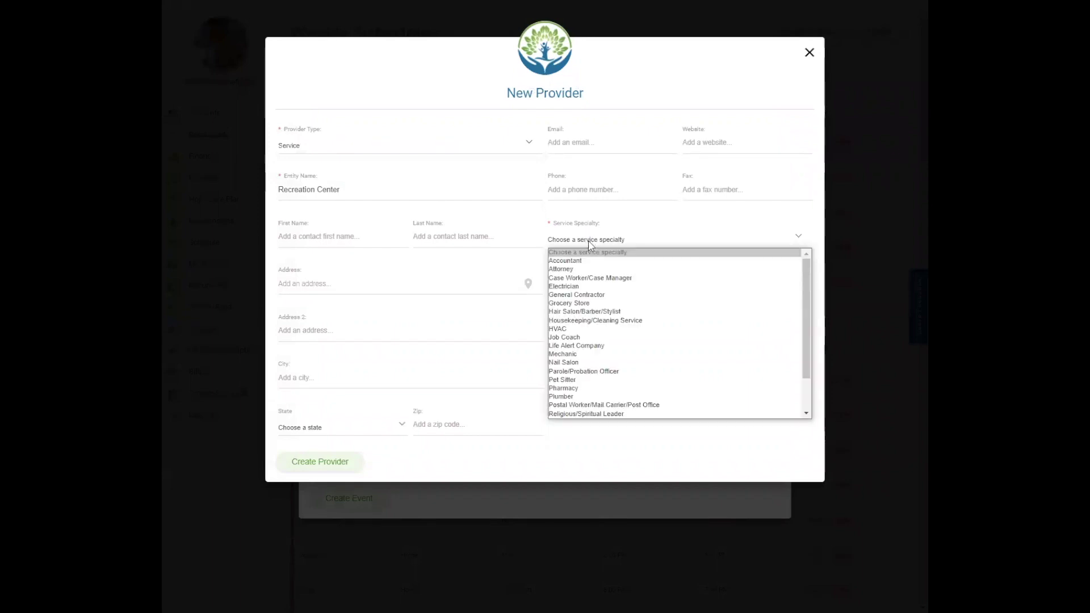
scroll(647, 380, down, 2)
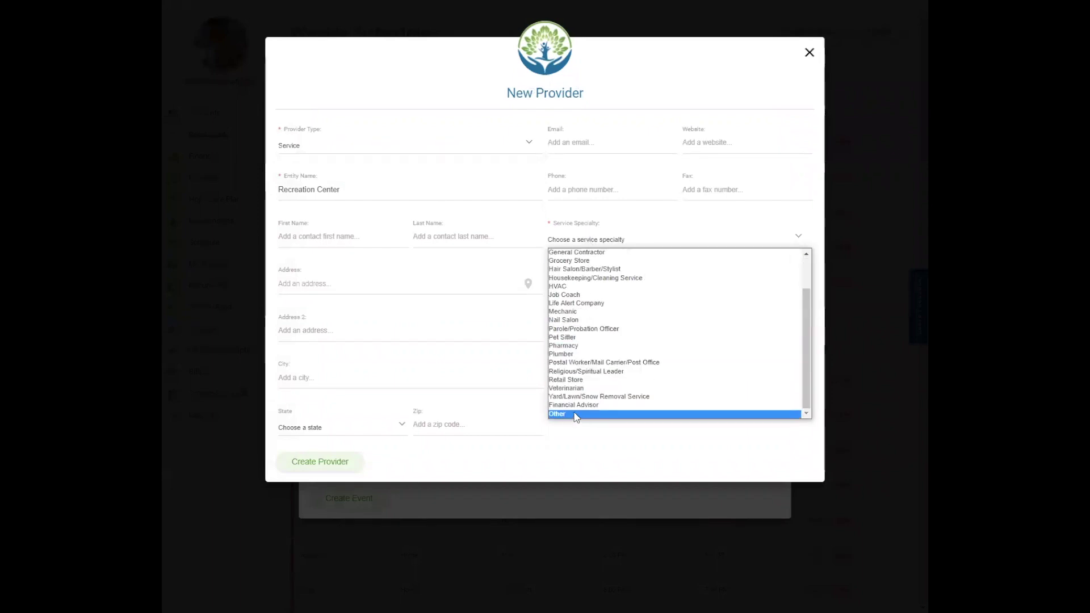
click(591, 414)
click(322, 464)
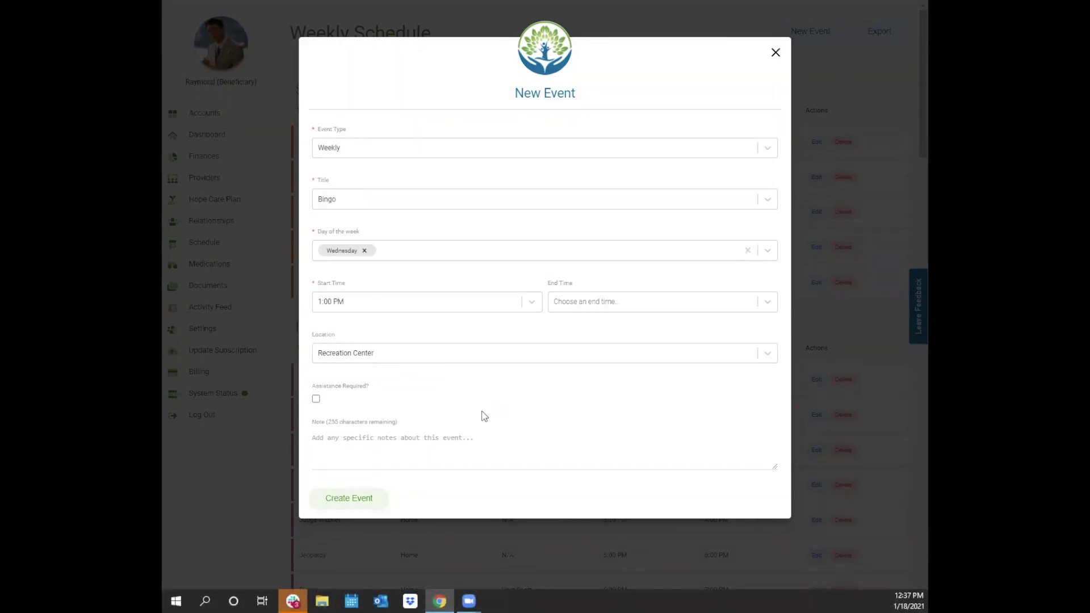
Mark Bingo as needing assistance and enter Caregiver as a new assistant
click(316, 400)
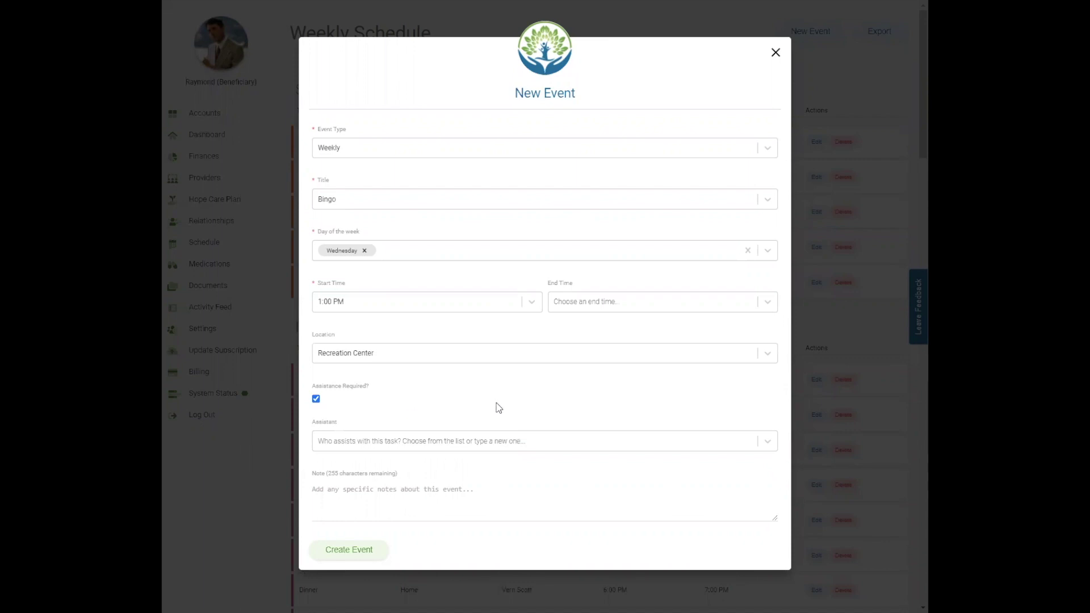
click(526, 443)
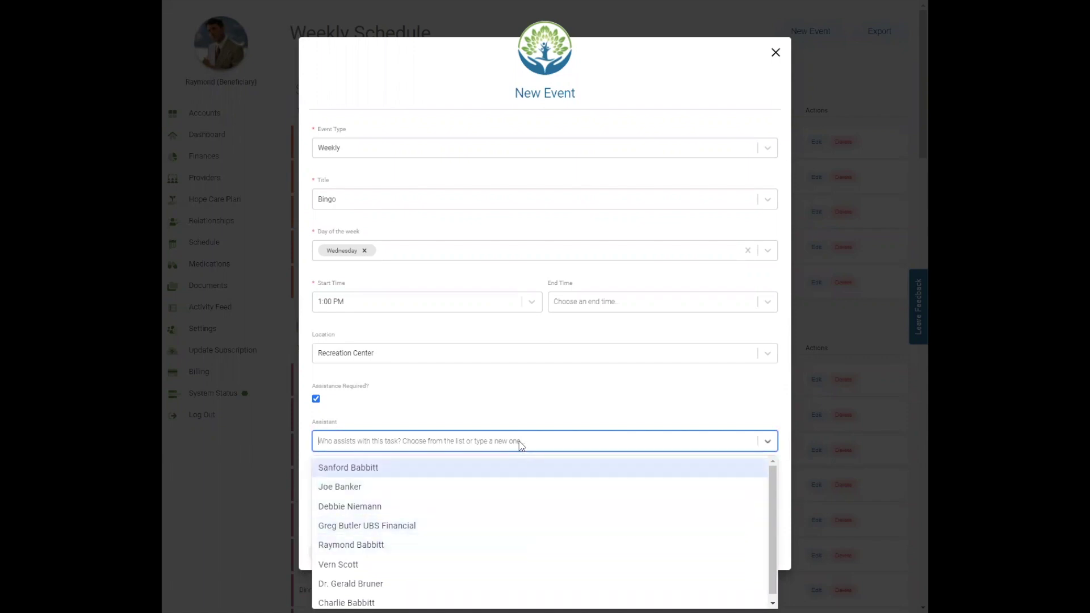
click(490, 437)
click(490, 437)
text(Caregiver)
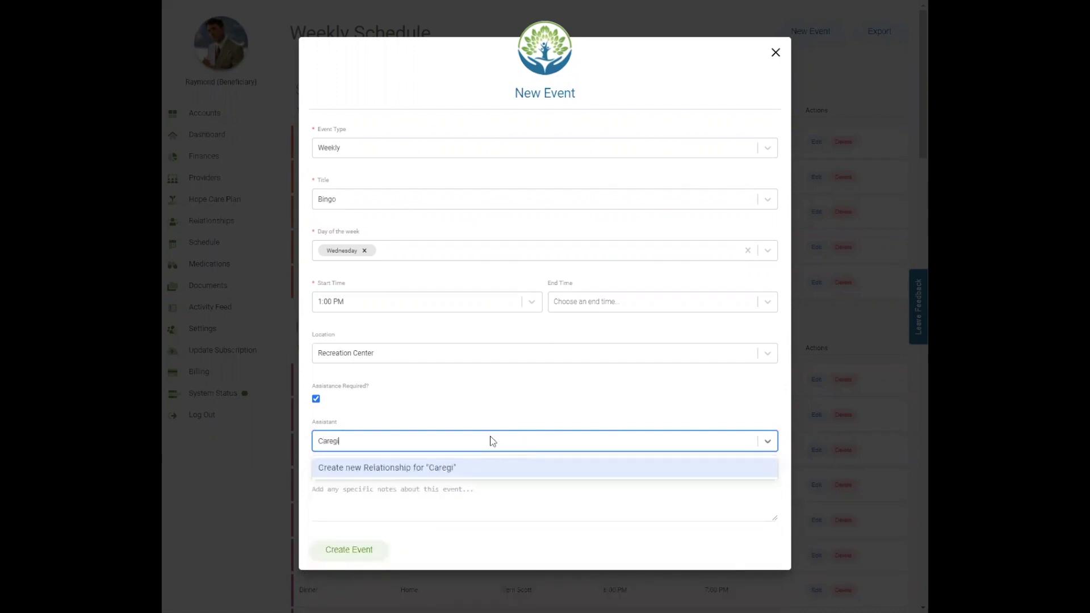
click(478, 467)
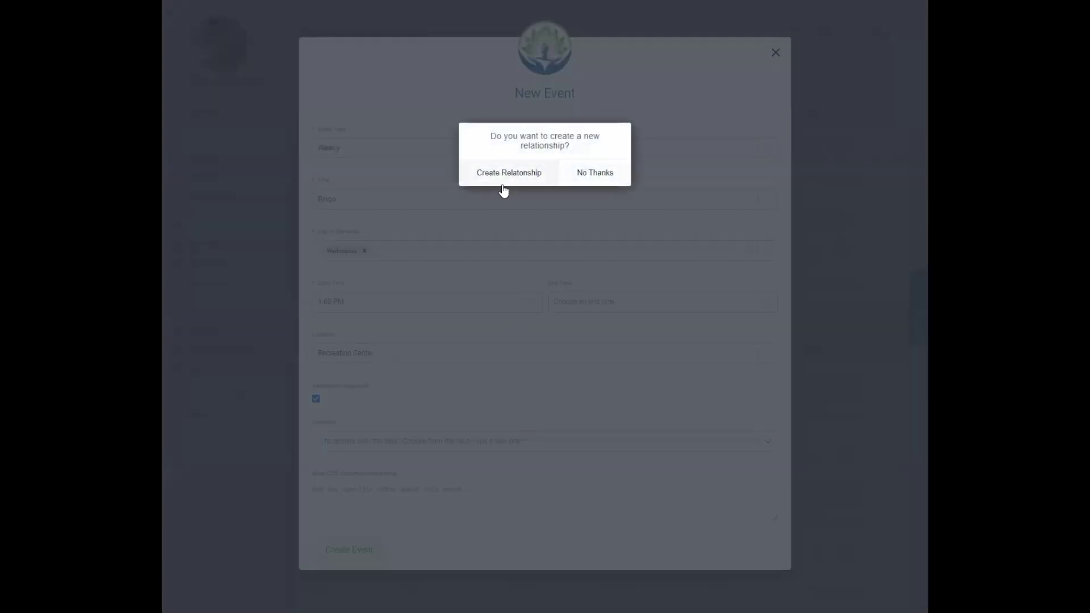
Keep Caregiver as the assistant, declining to create a relationship
click(603, 178)
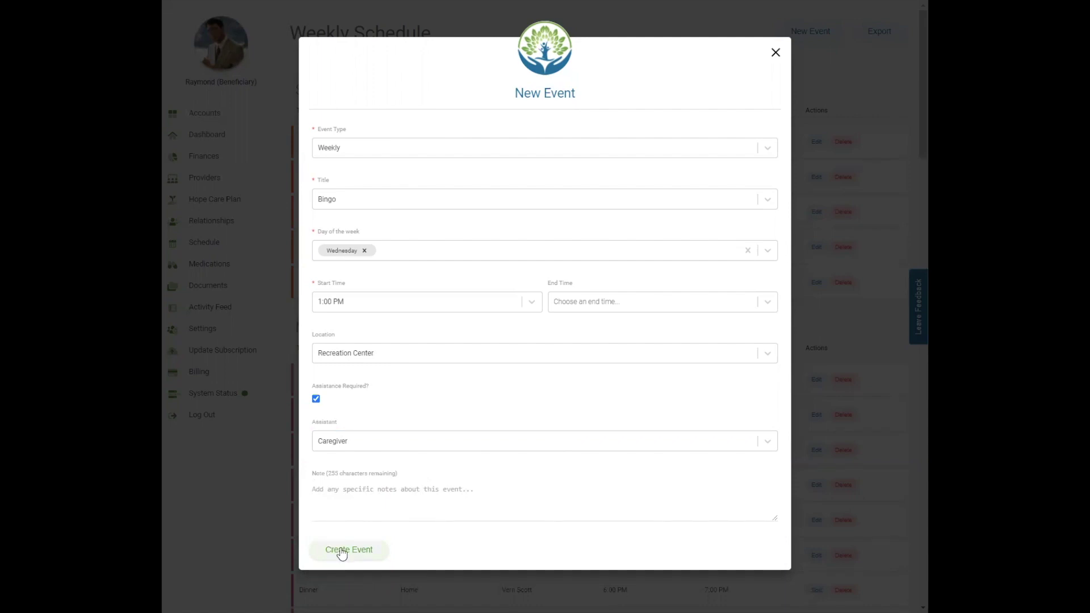
right_click(370, 500)
Save the Bingo event and check its new row under Wednesday
click(323, 494)
click(356, 554)
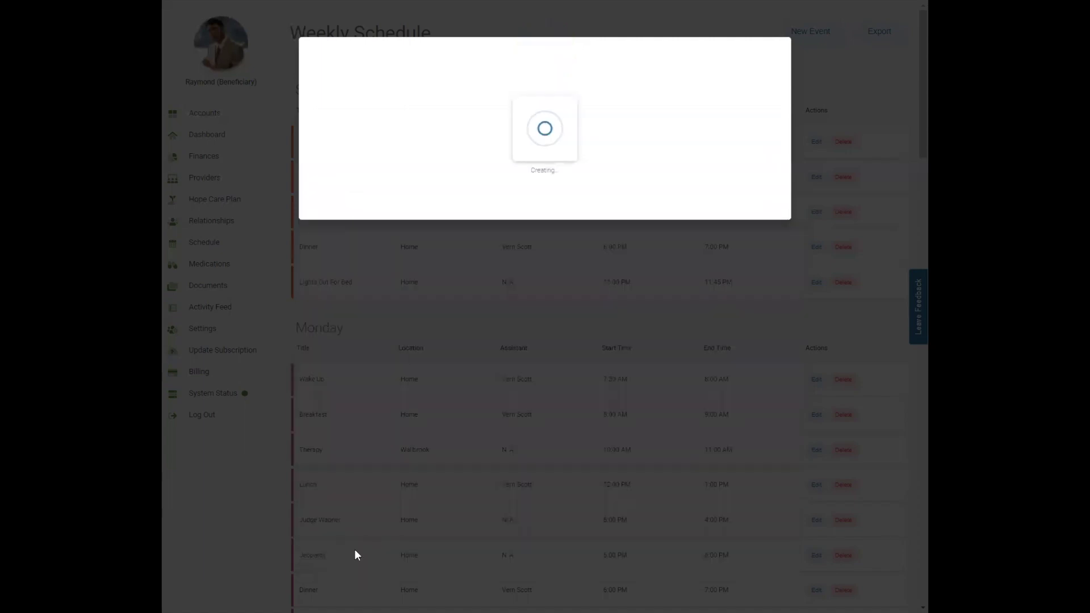
scroll(434, 444, down, 10)
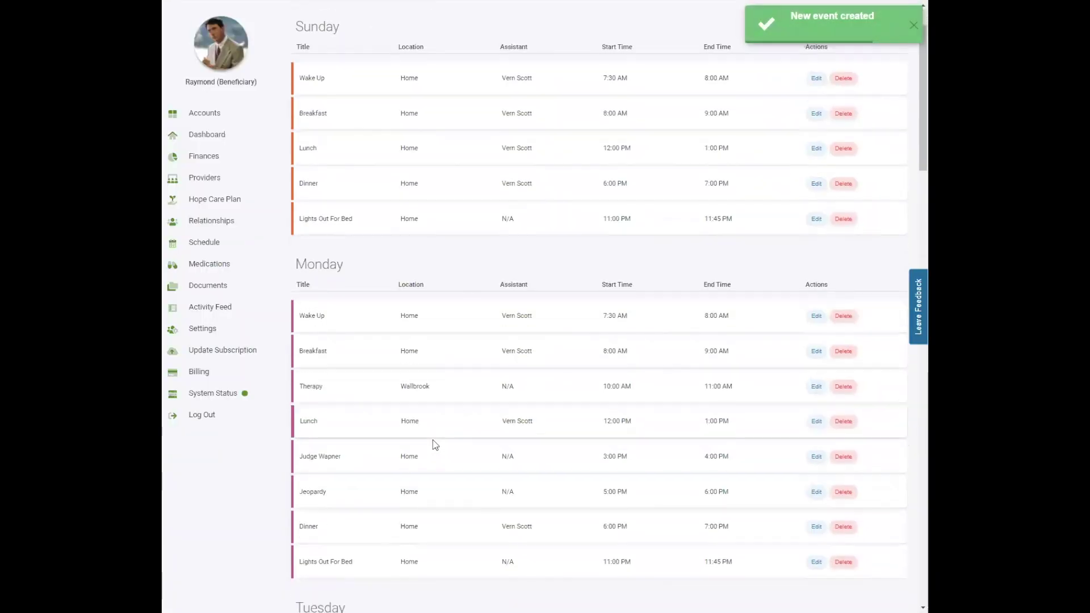
scroll(434, 444, down, 3)
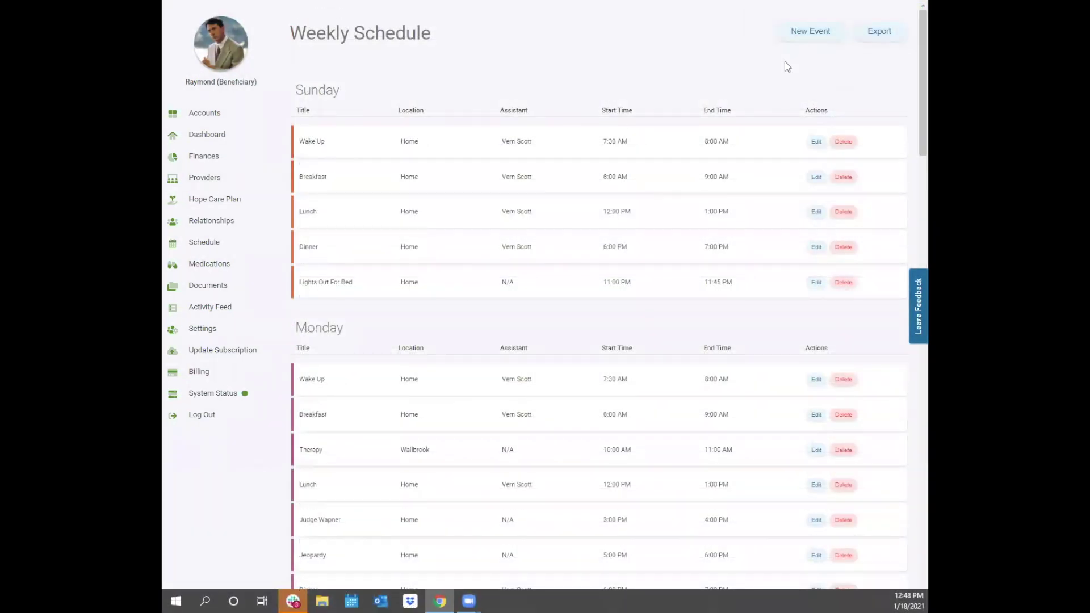
Start a new Non-Weekly event titled 'Lunch with friends'
click(816, 35)
click(766, 148)
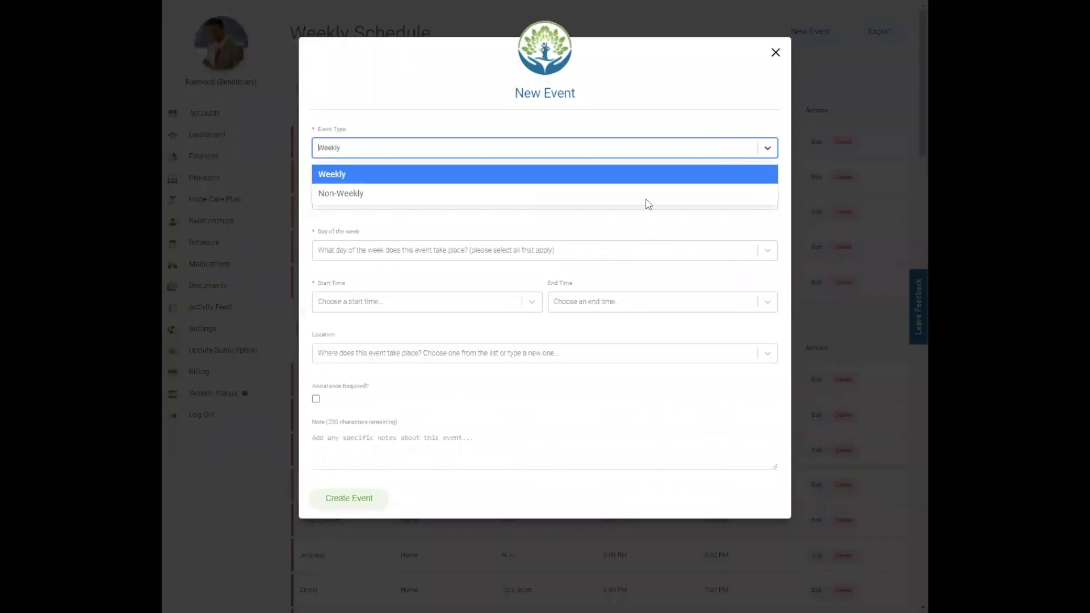
click(640, 194)
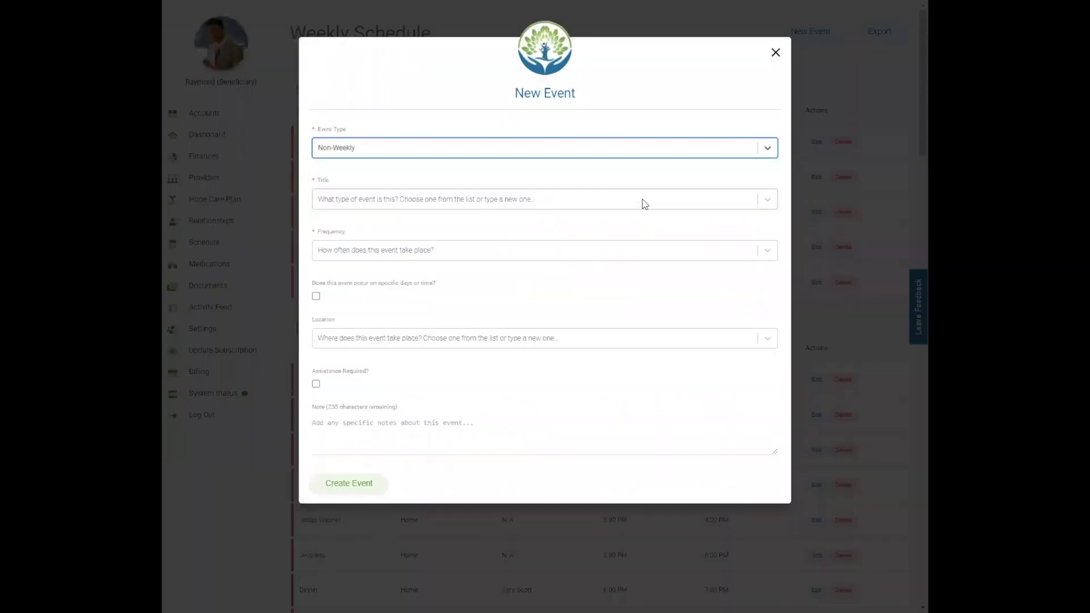
click(565, 204)
text(Lunch )
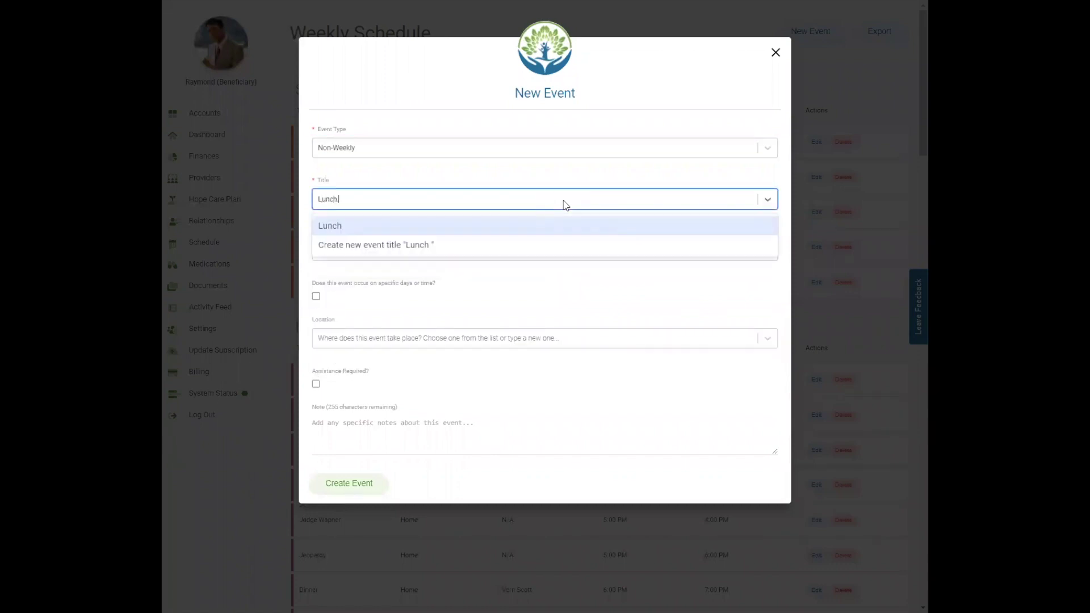
text(with friends)
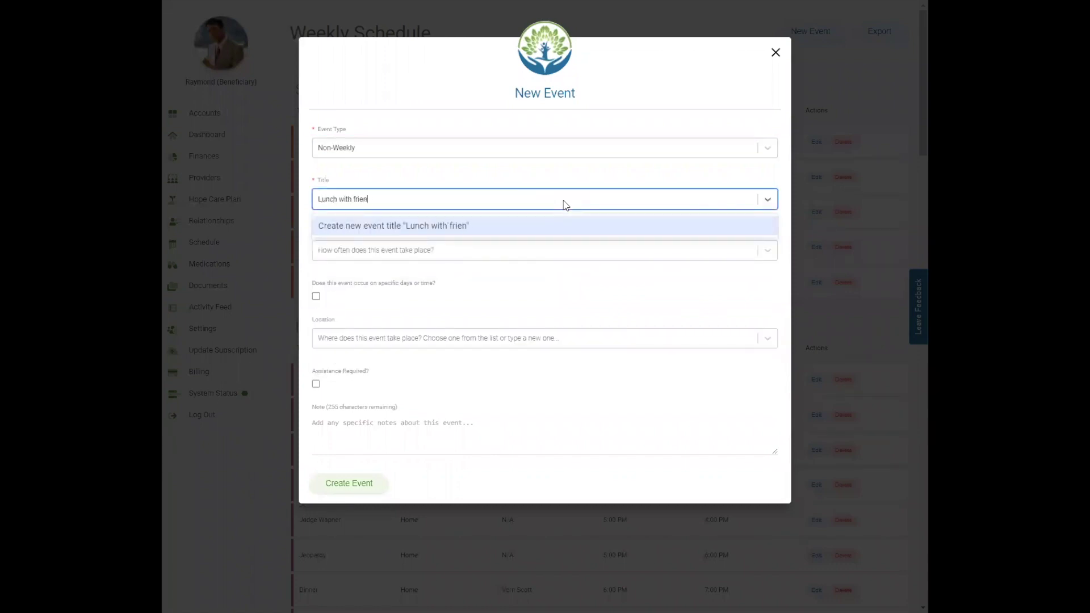
click(544, 223)
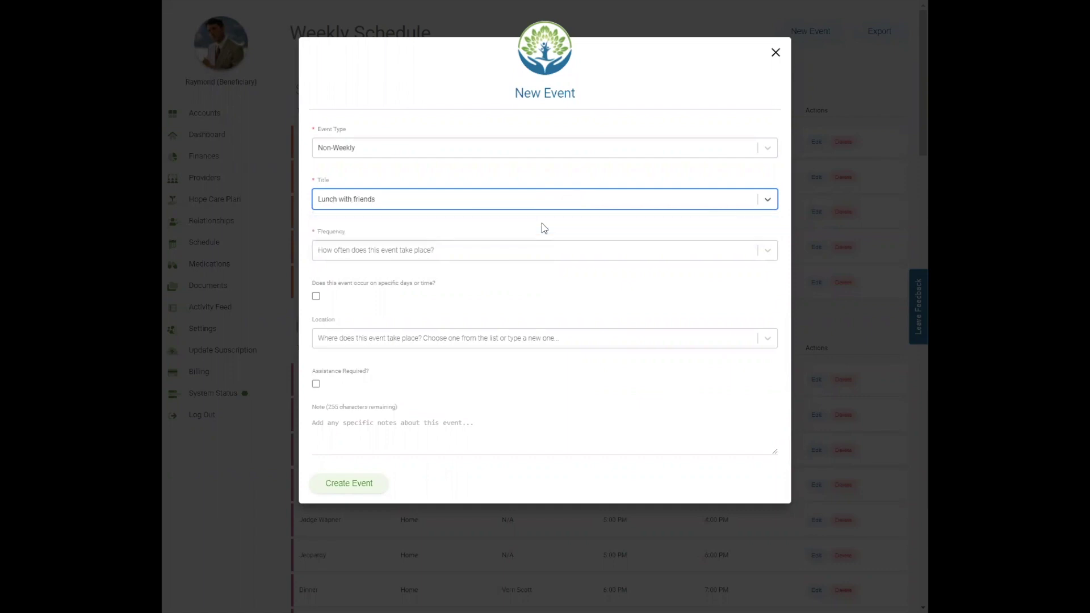
Set it to repeat Monthly without specific days or times, and save it
click(538, 251)
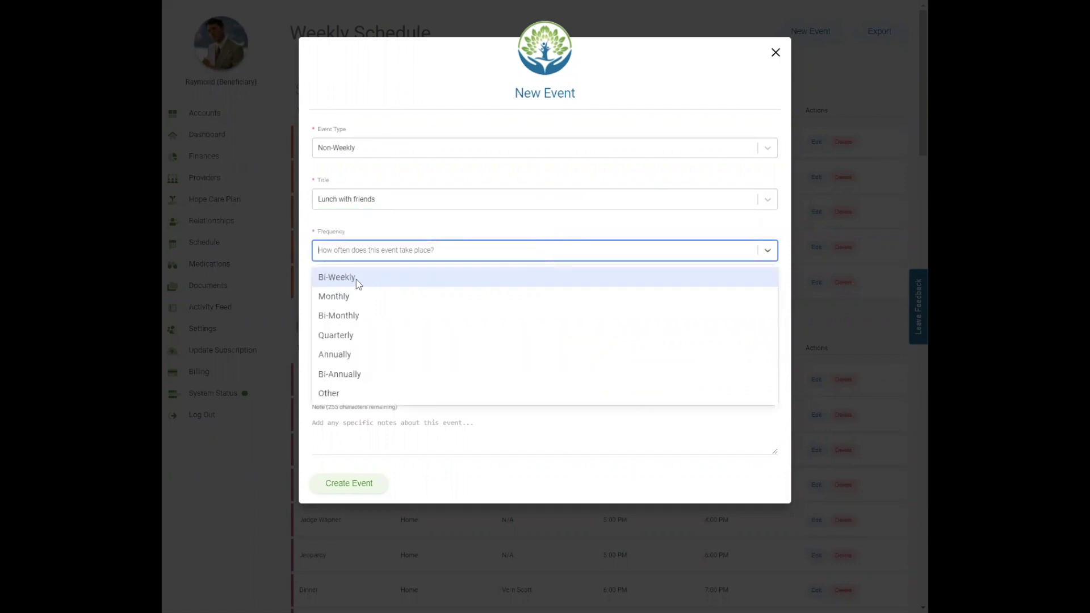
click(334, 295)
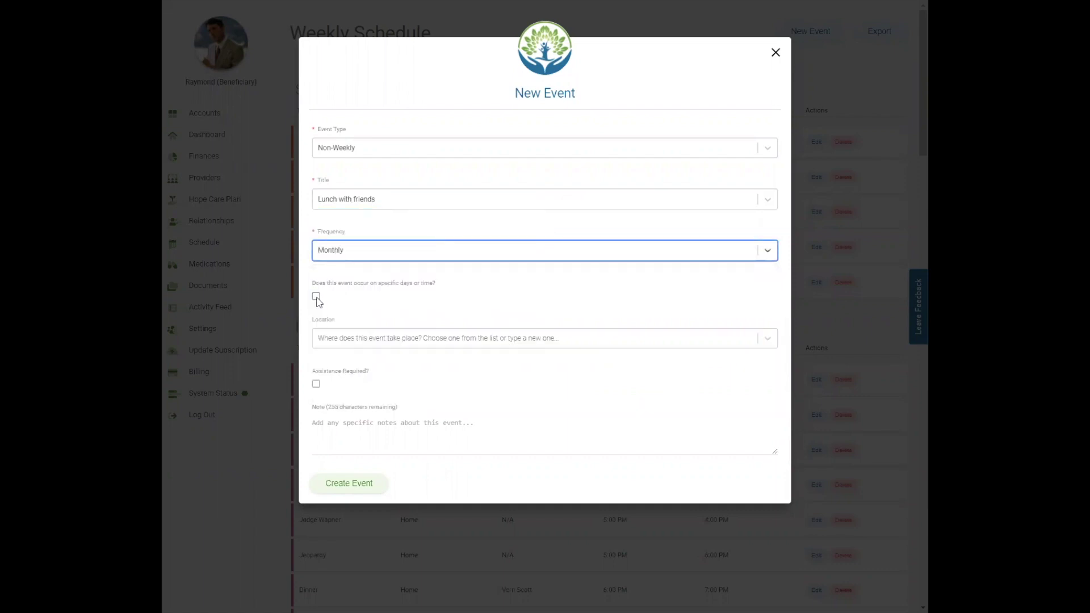
click(316, 297)
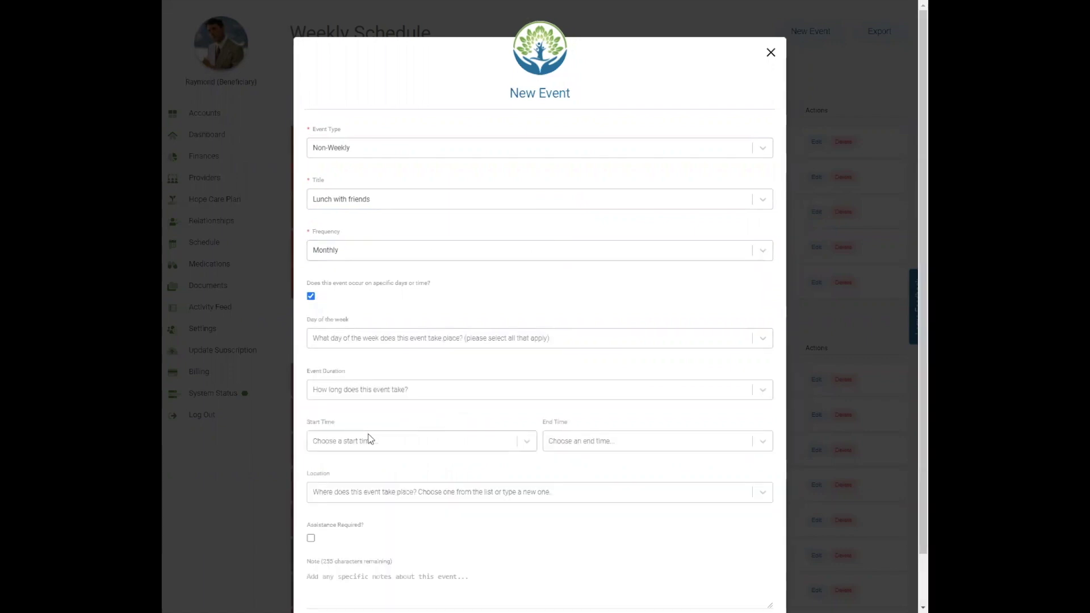
click(310, 296)
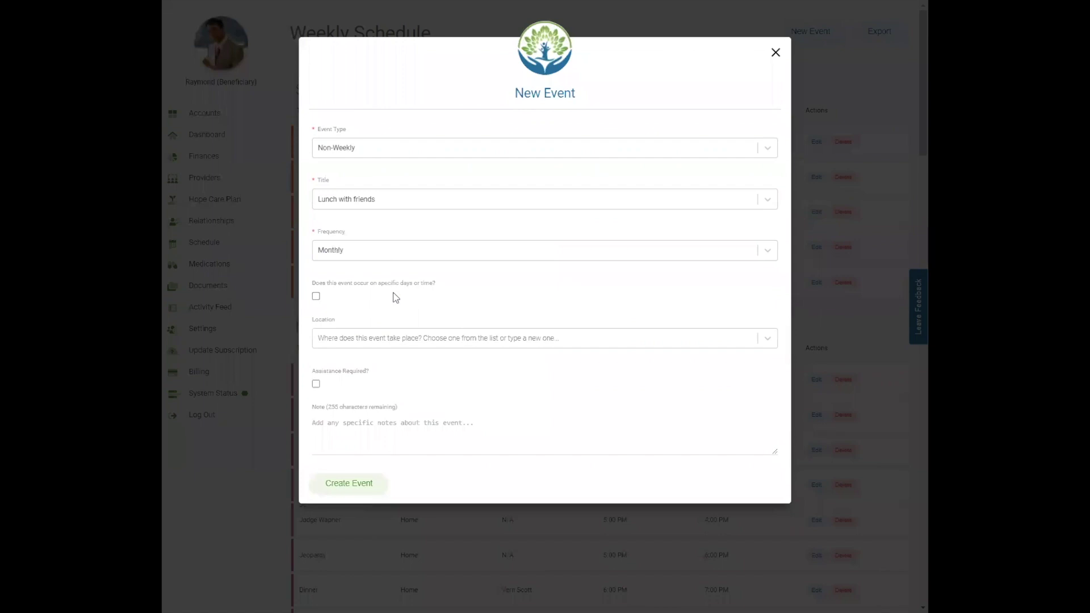
click(346, 484)
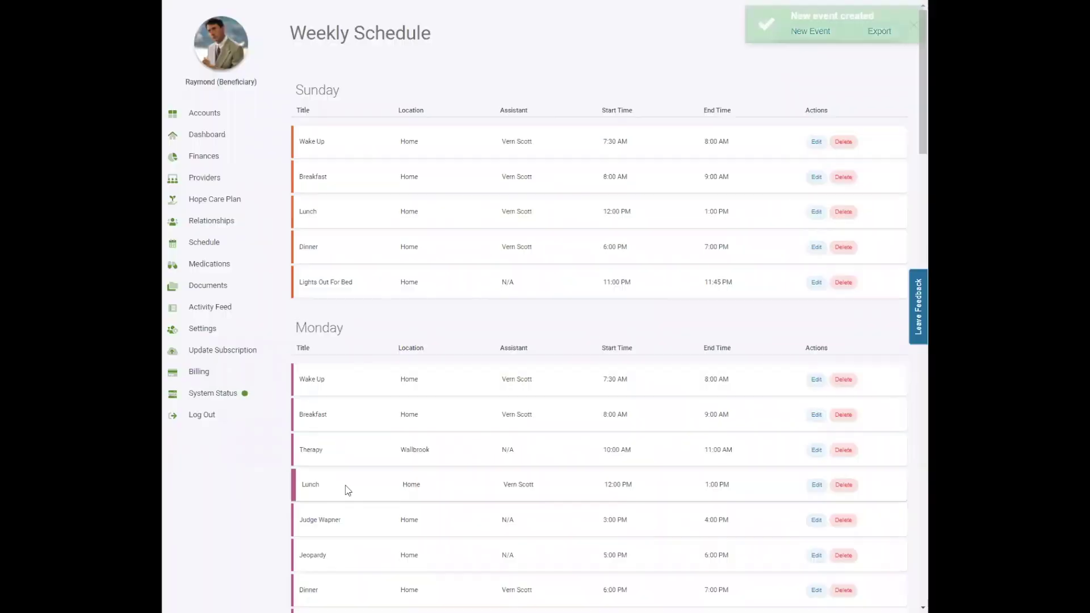
scroll(486, 440, down, 8)
scroll(486, 442, down, 20)
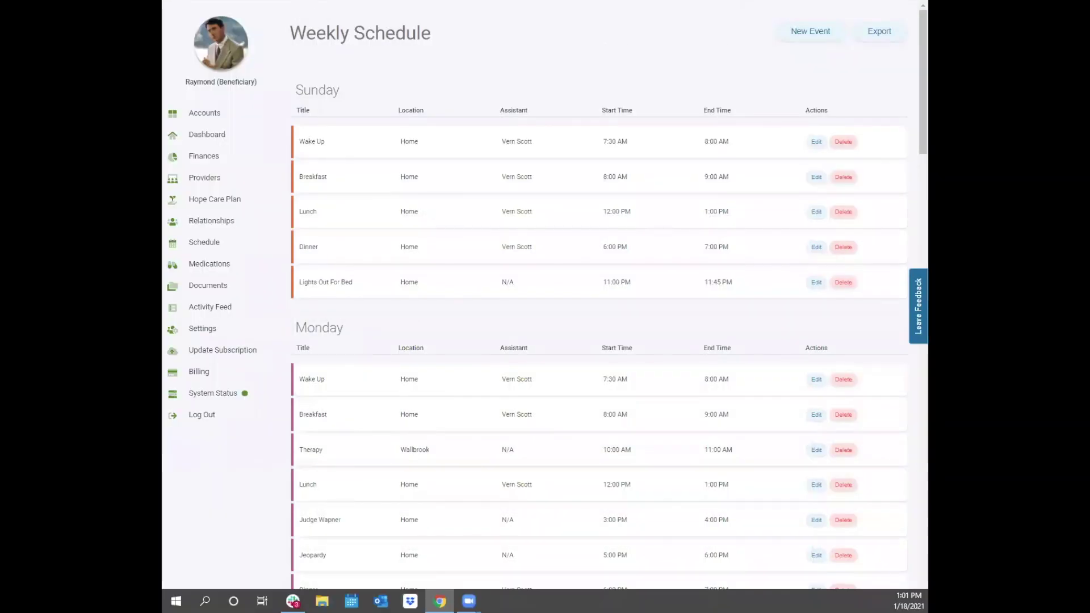
Update all occurrences of Sunday's Wake Up event, then request deleting Sunday's Dinner
click(816, 143)
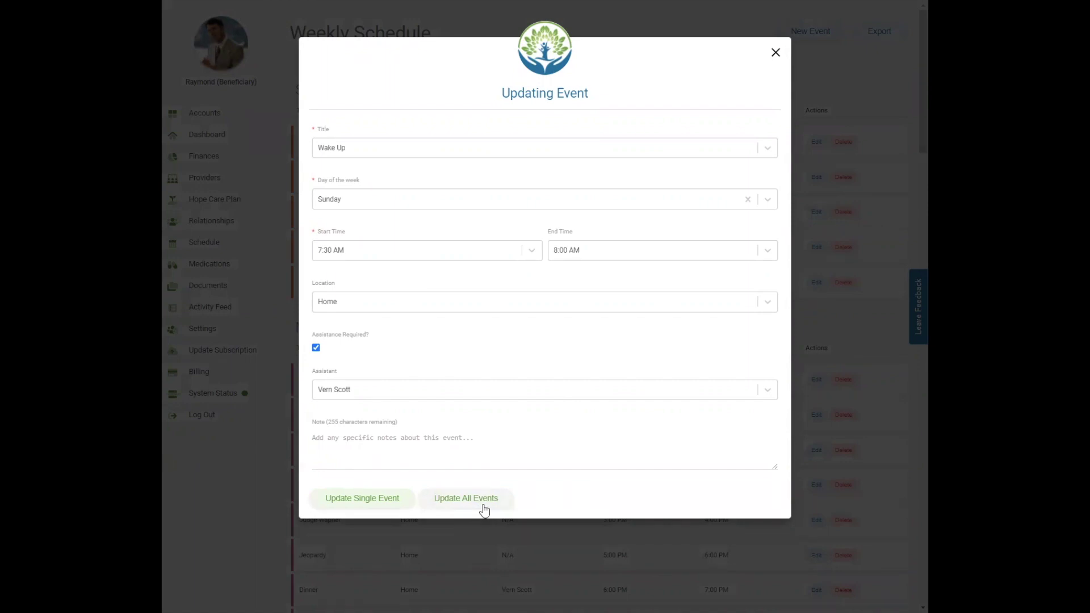
click(367, 501)
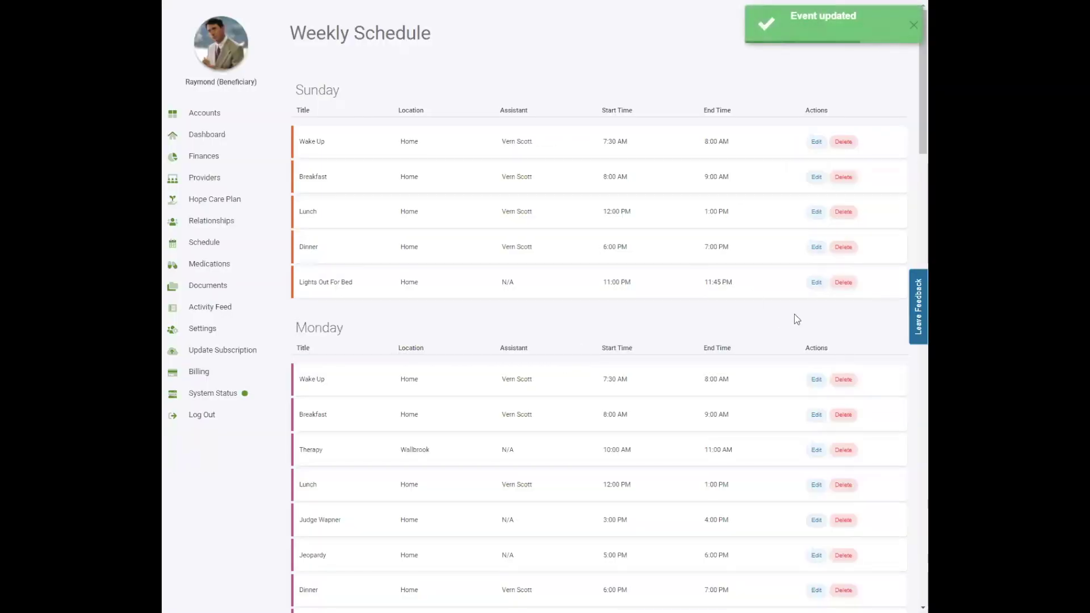
click(844, 248)
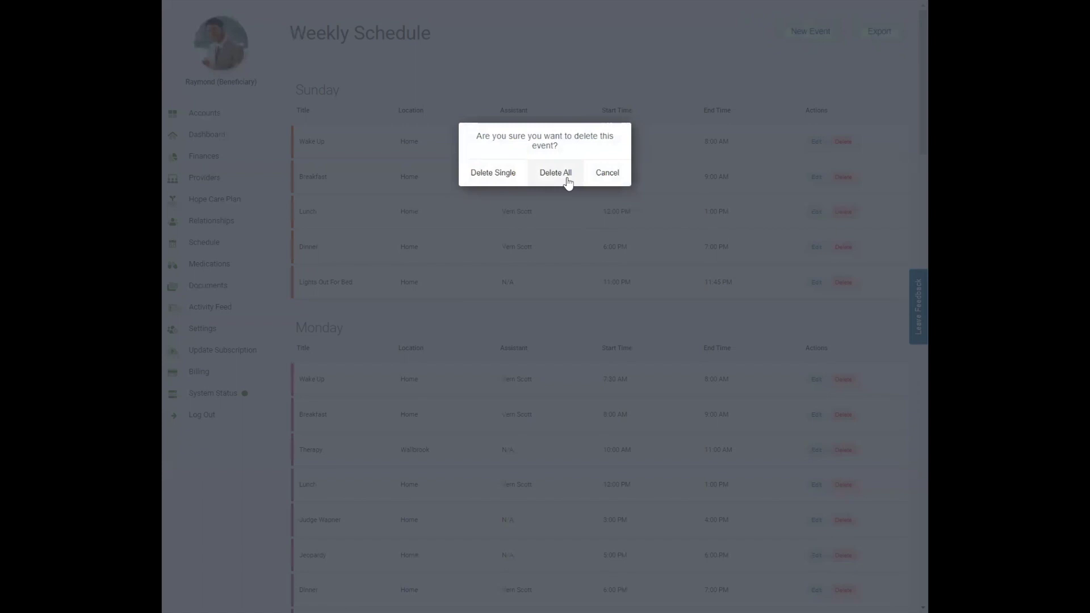
click(607, 173)
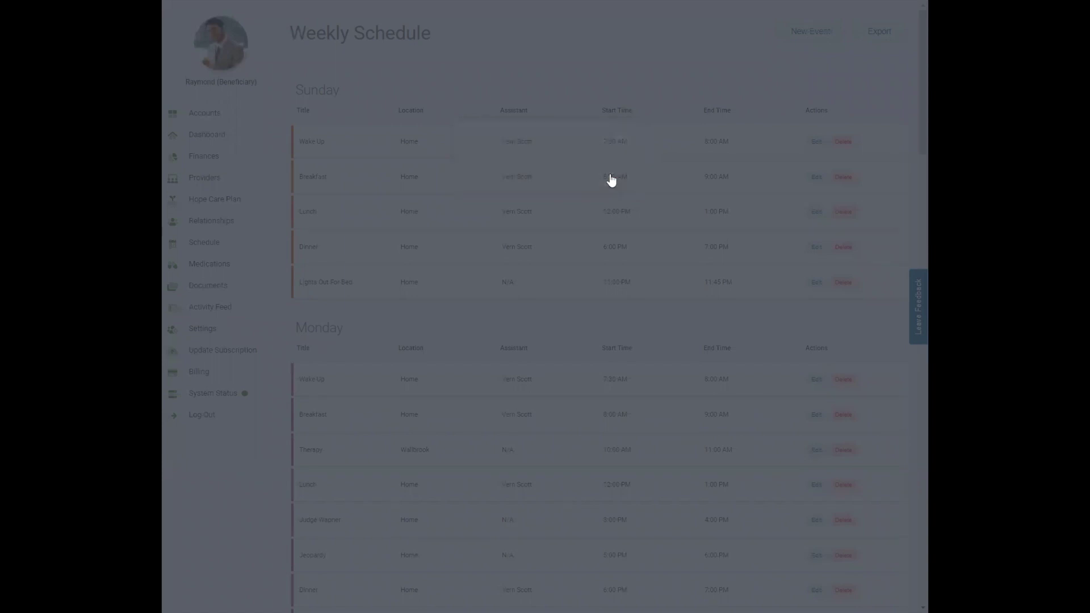